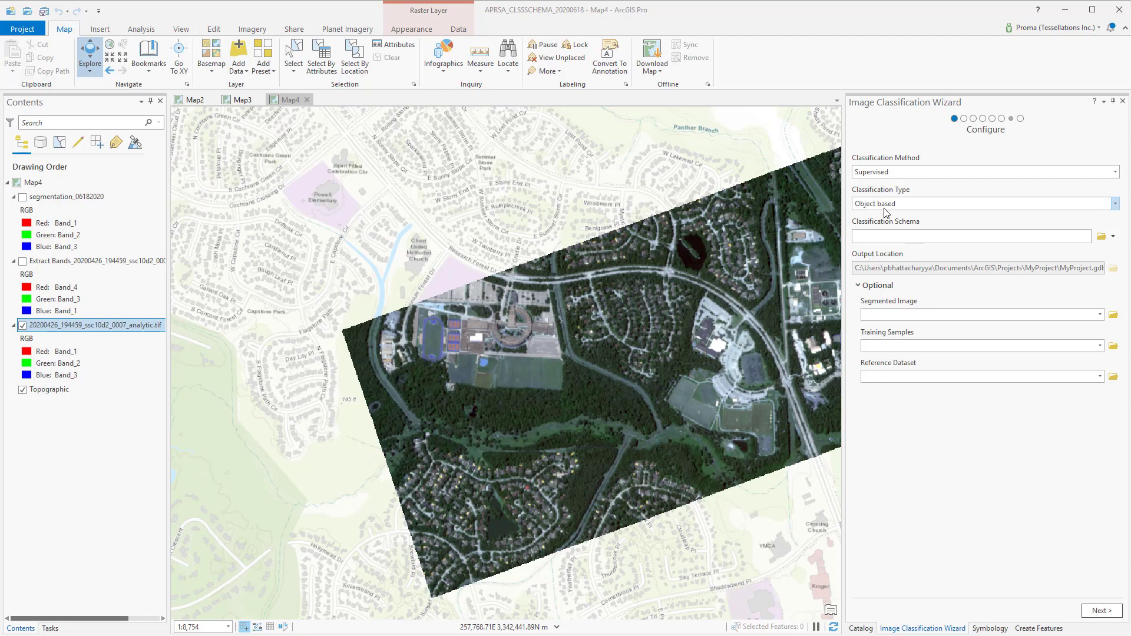
Step: Use the default NLCD2011 schema with segmentation_06182020 as the segmented image, then continue
{"action": "left_click", "coordinate": [1114, 236]}
{"action": "left_click", "coordinate": [1113, 236]}
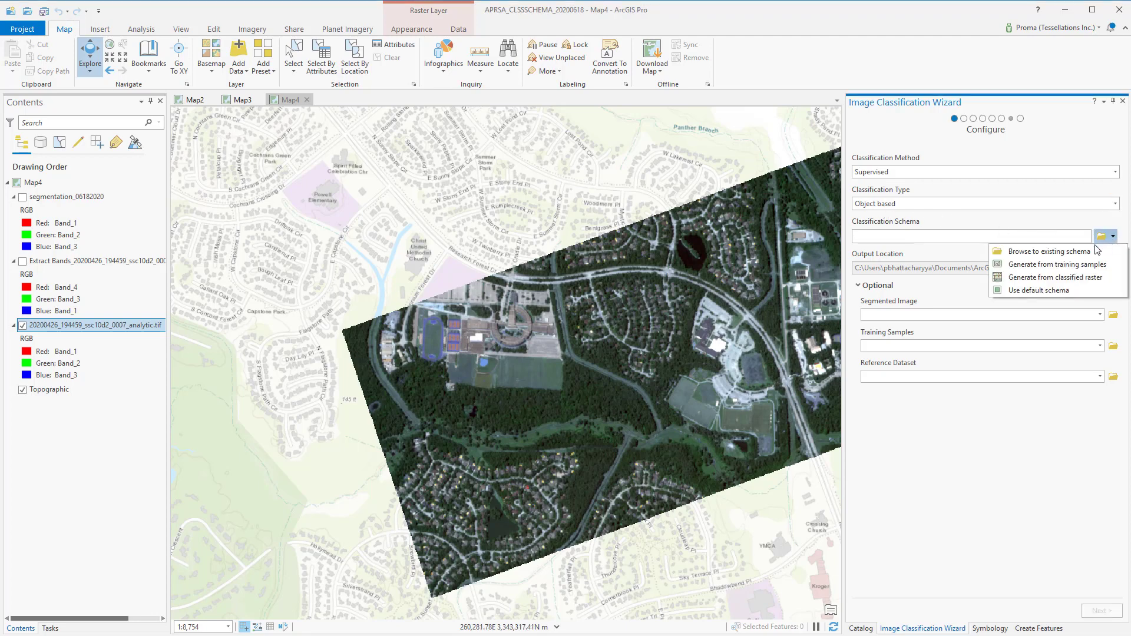
{"action": "left_click", "coordinate": [1049, 291]}
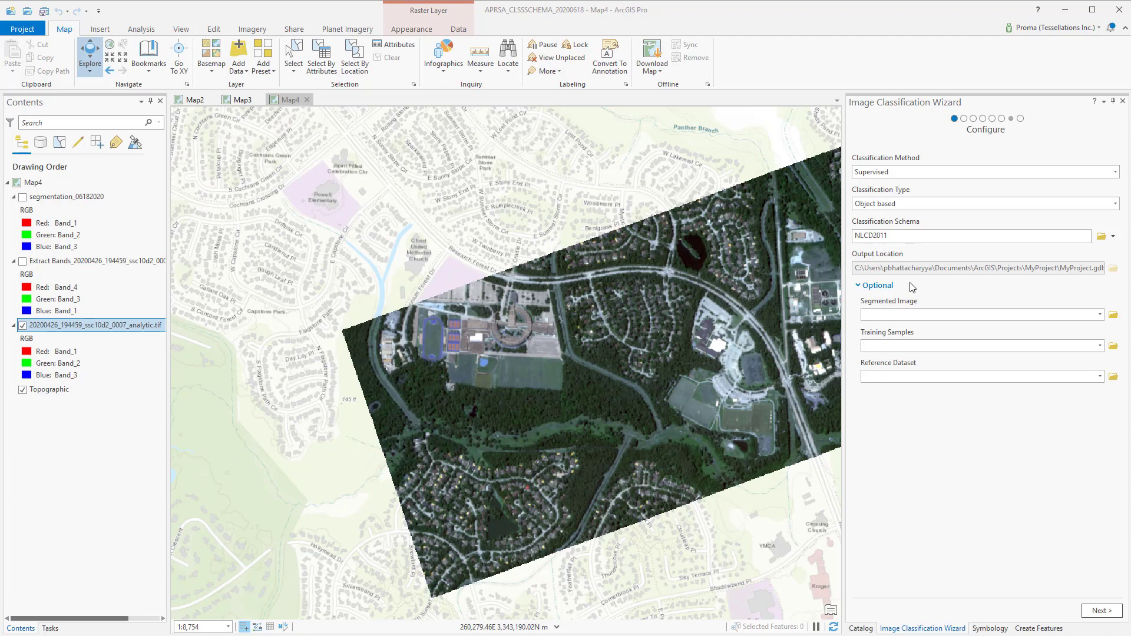
{"action": "left_click", "coordinate": [1100, 314]}
{"action": "left_click", "coordinate": [1087, 329]}
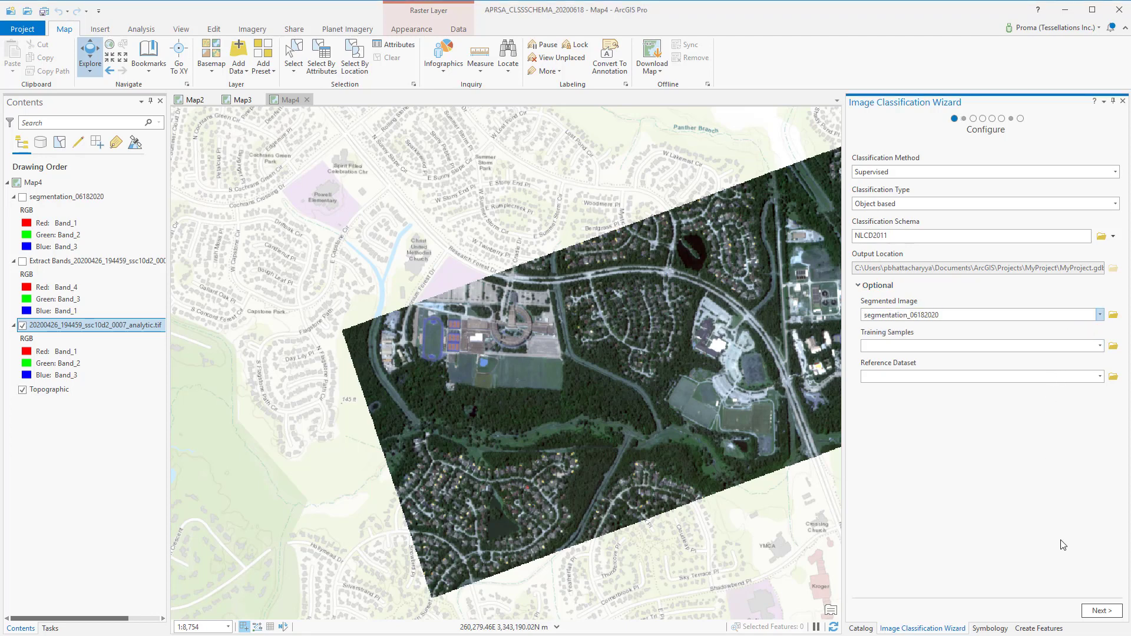
{"action": "left_click", "coordinate": [1094, 612]}
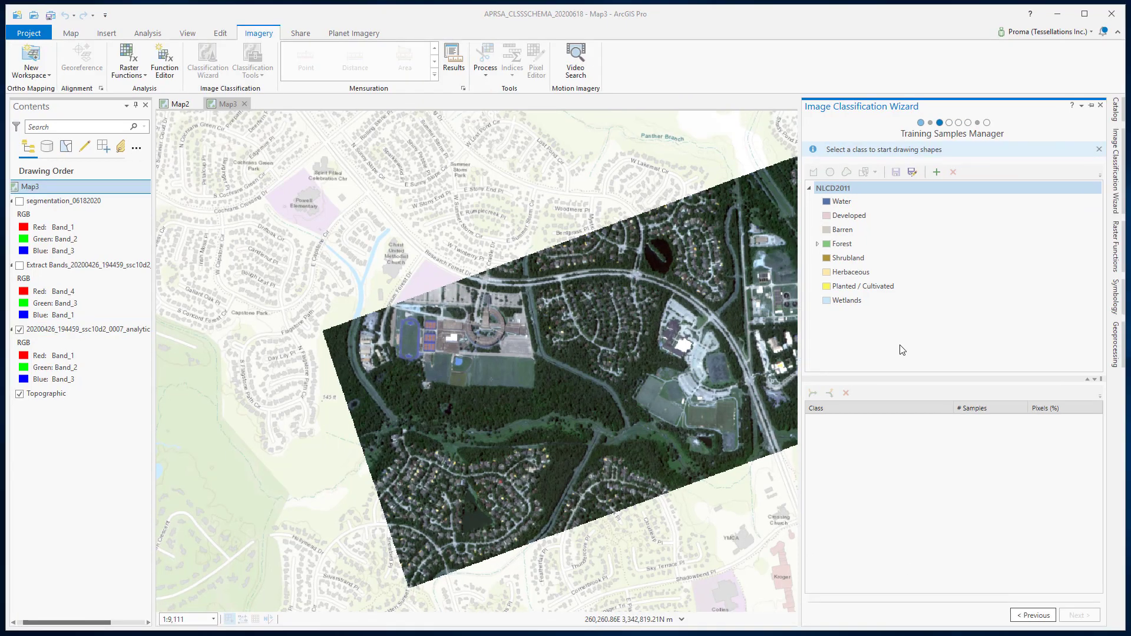
Step: Move through the NLCD2011 class list from Wetlands up to the Water class
{"action": "key", "text": "Down"}
{"action": "key", "text": "Down"}
{"action": "key", "text": "Down"}
{"action": "key", "text": "Down"}
{"action": "key", "text": "Down"}
{"action": "left_click", "coordinate": [887, 301]}
{"action": "left_click", "coordinate": [887, 303]}
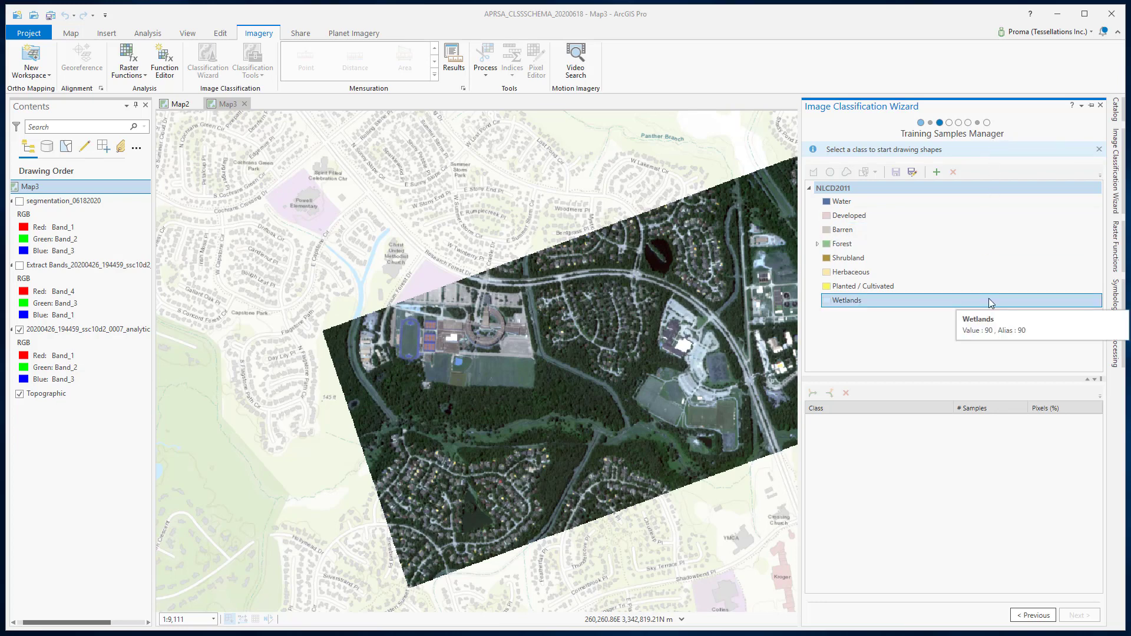
{"action": "key", "text": "b"}
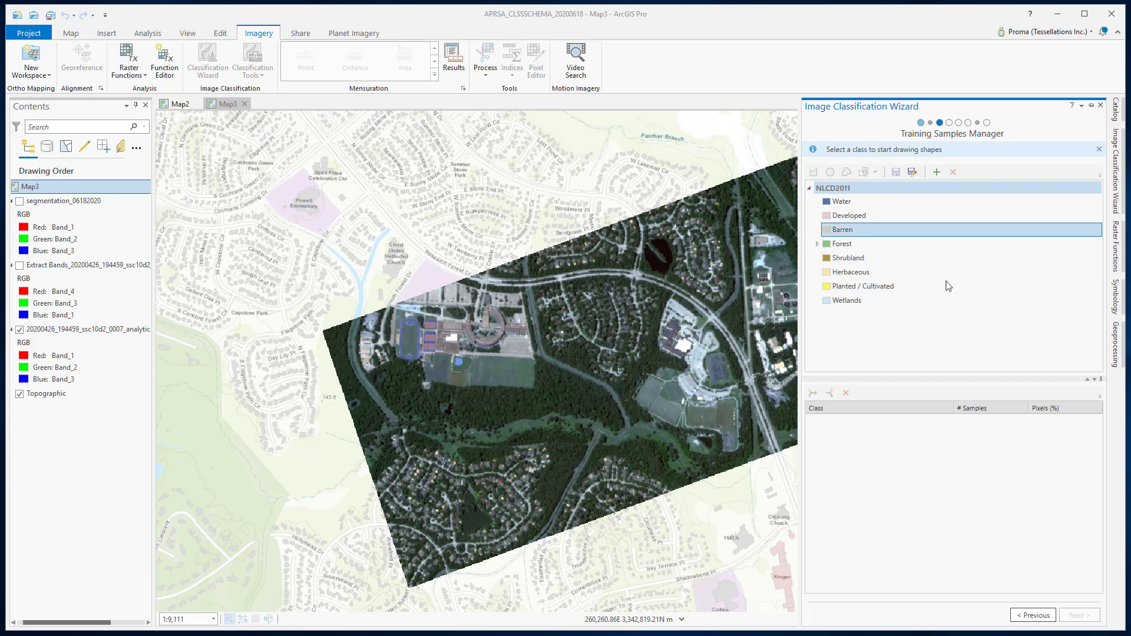
{"action": "key", "text": "s"}
{"action": "key", "text": "h"}
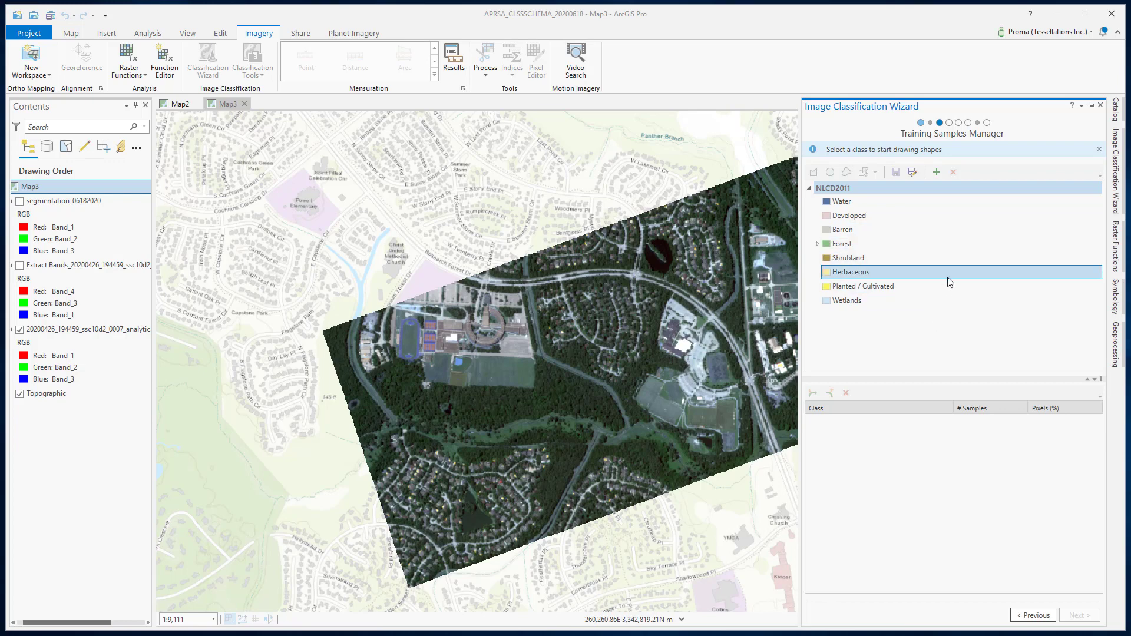
{"action": "key", "text": "s"}
{"action": "key", "text": "b"}
{"action": "key", "text": "d"}
{"action": "key", "text": "w"}
Step: Remove the Water class from the schema and begin a new class
{"action": "right_click", "coordinate": [874, 202]}
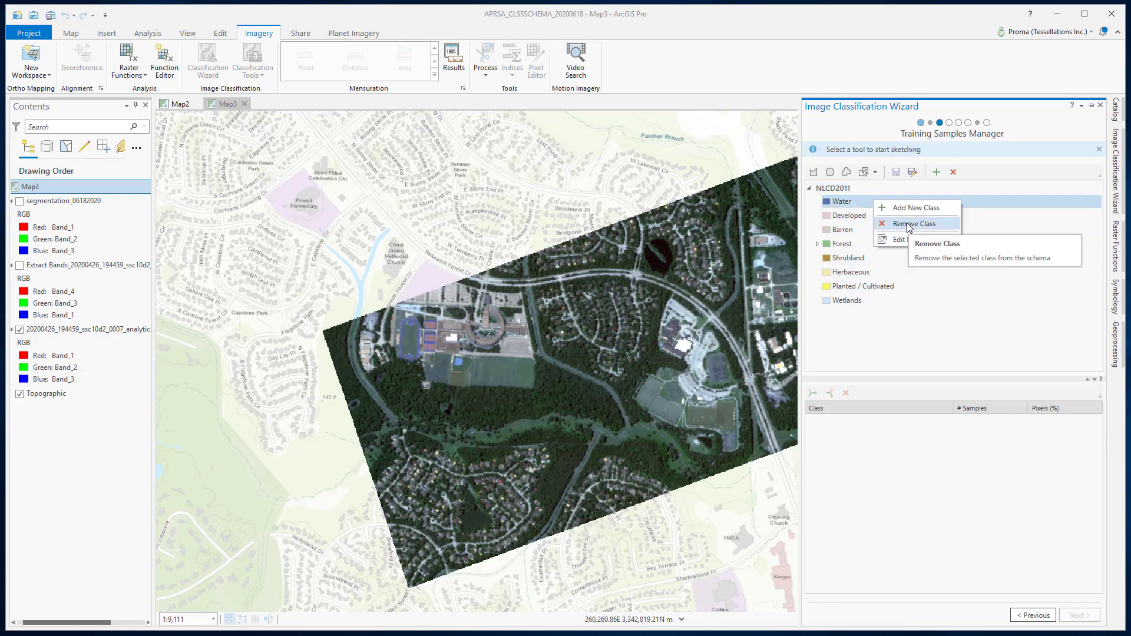
{"action": "left_click", "coordinate": [907, 223]}
{"action": "left_click", "coordinate": [599, 348]}
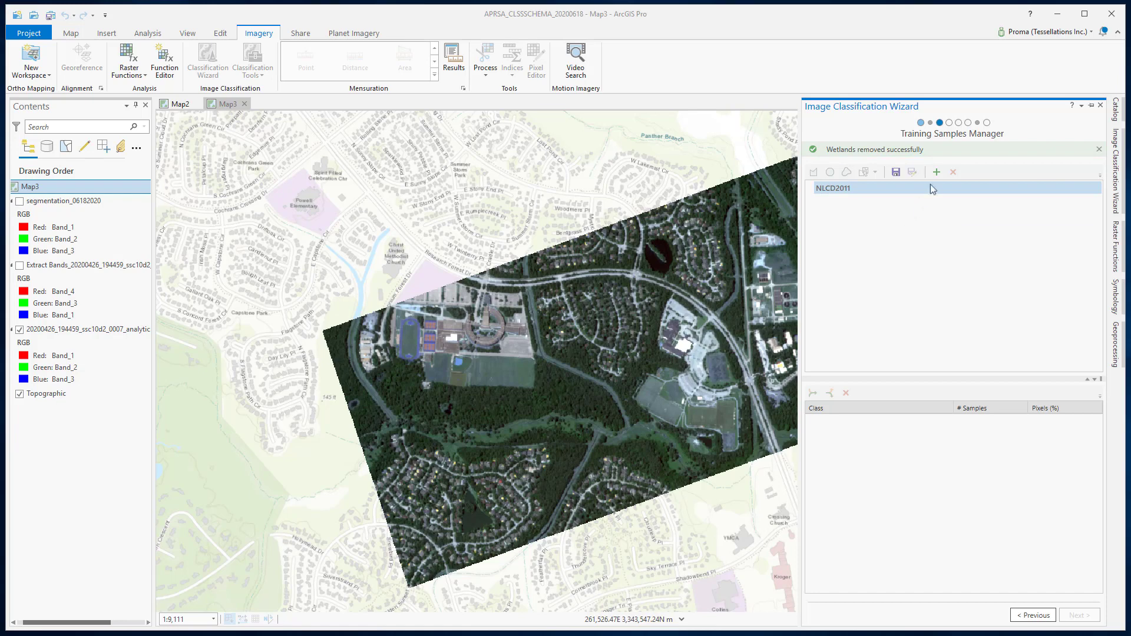
{"action": "left_click", "coordinate": [937, 172]}
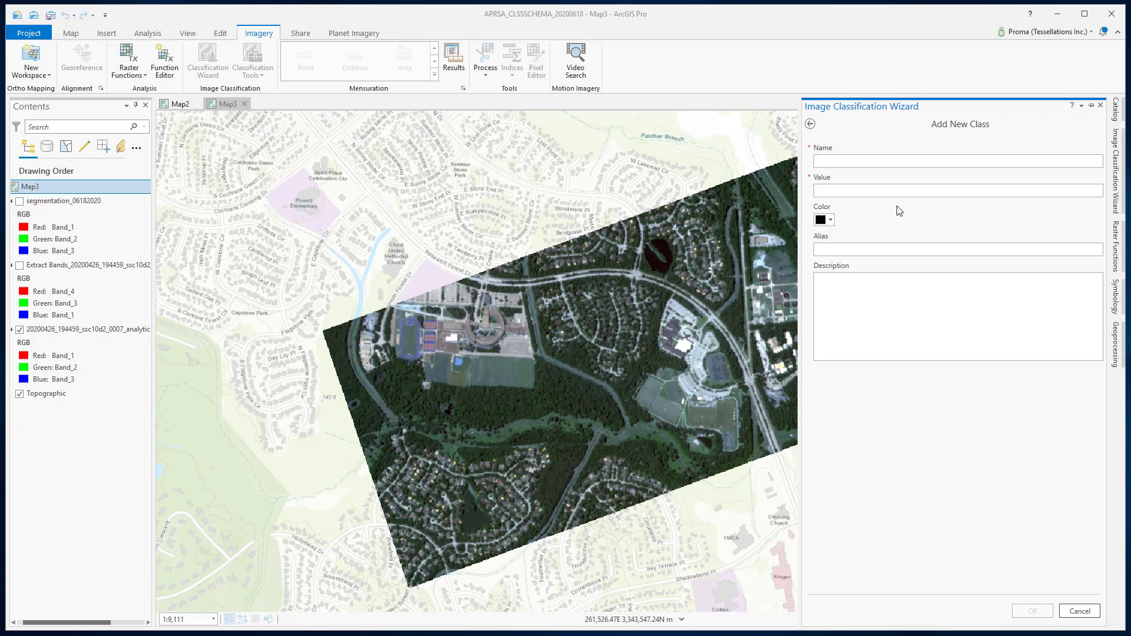
Step: Define the Impervious class with value 20 and choose its colour
{"action": "type", "text": "Impervious"}
{"action": "left_click", "coordinate": [882, 190]}
{"action": "type", "text": "20"}
{"action": "left_click", "coordinate": [824, 219]}
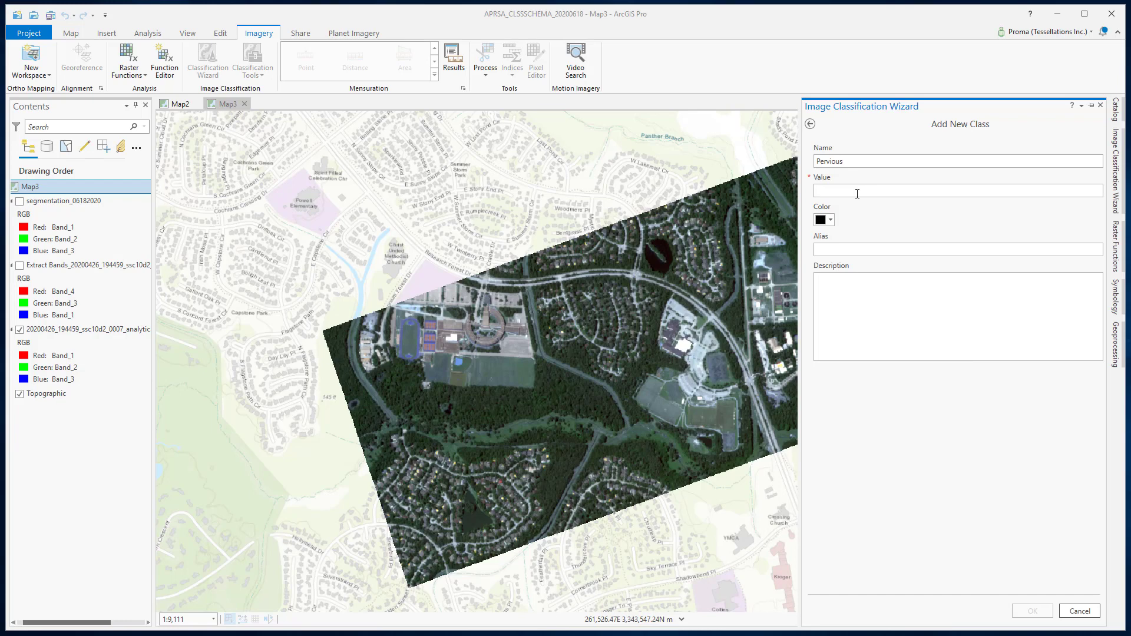
Step: Add the Pervious class with value 40 in Fir Green, then review both classes
{"action": "type", "text": "40"}
{"action": "left_click", "coordinate": [826, 220]}
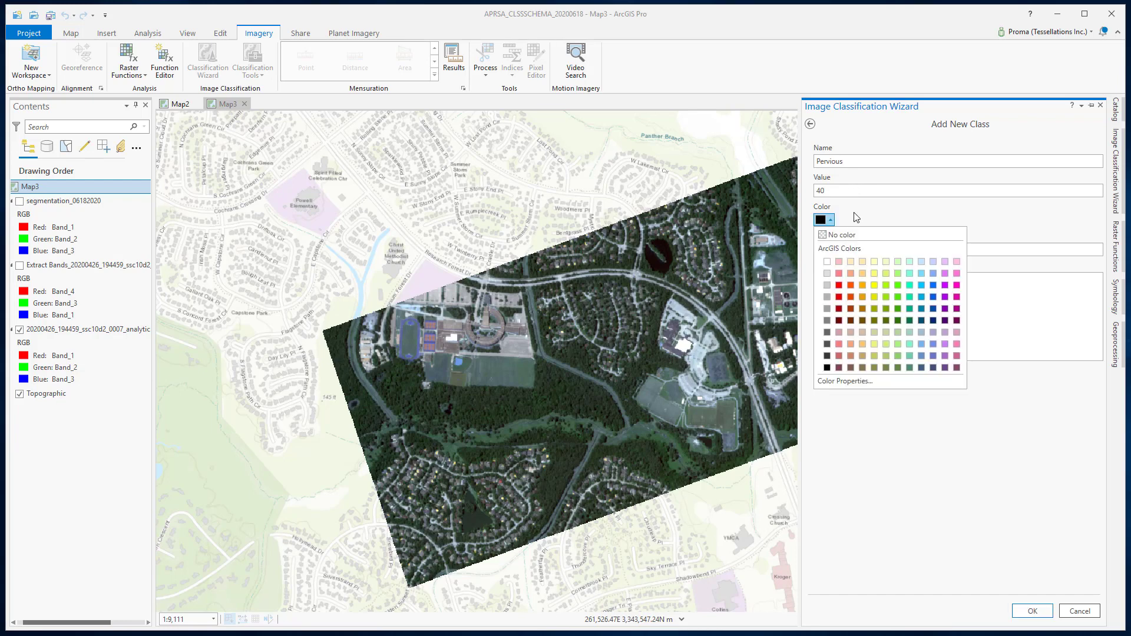
{"action": "left_click", "coordinate": [898, 322]}
{"action": "left_click", "coordinate": [1035, 610]}
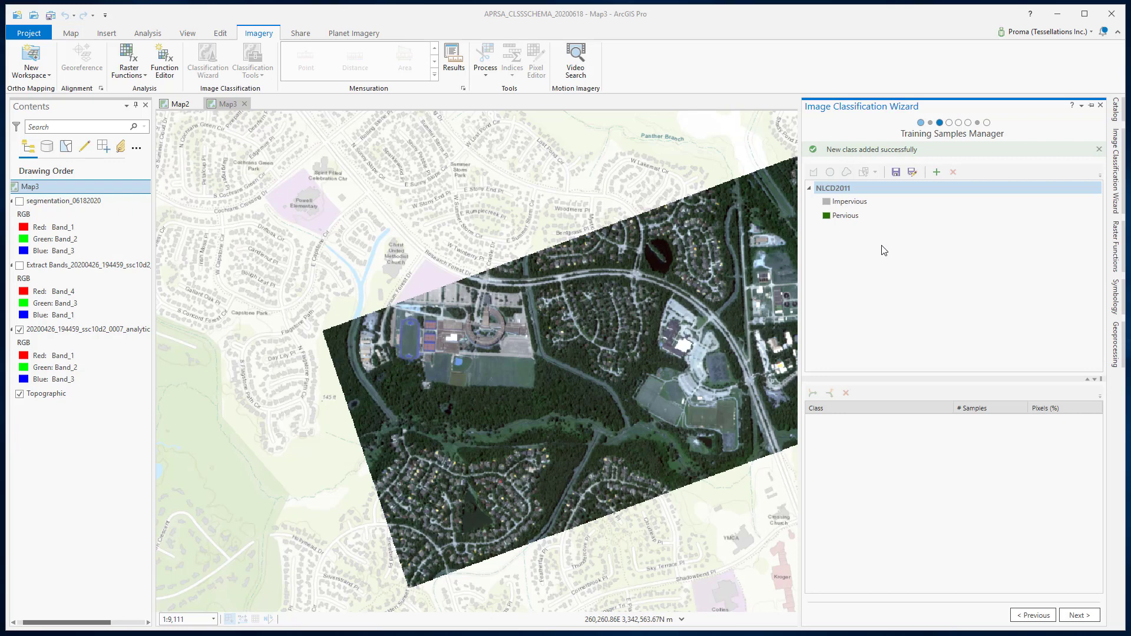
{"action": "left_click", "coordinate": [853, 202]}
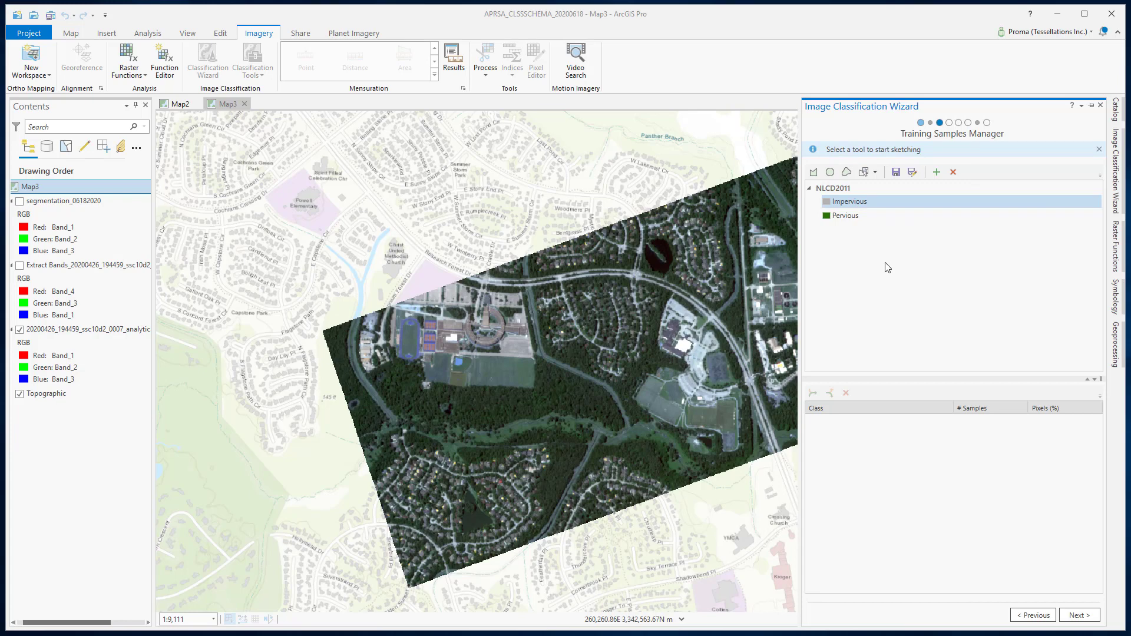
{"action": "left_click", "coordinate": [848, 215]}
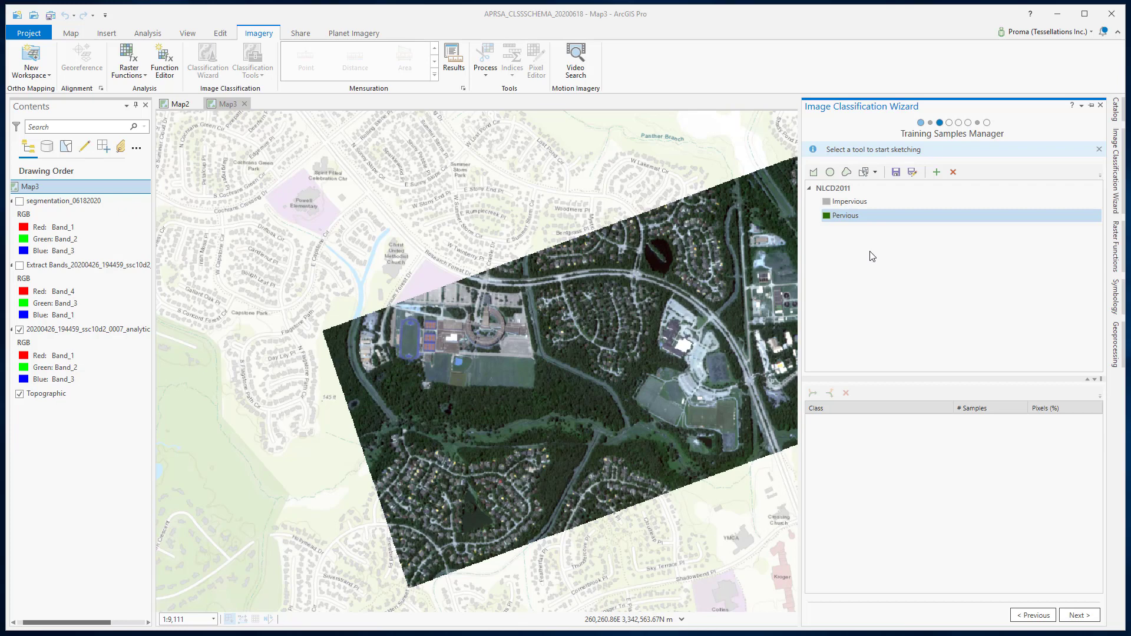
Step: Add a Building subclass under the Impervious class
{"action": "left_click", "coordinate": [891, 203]}
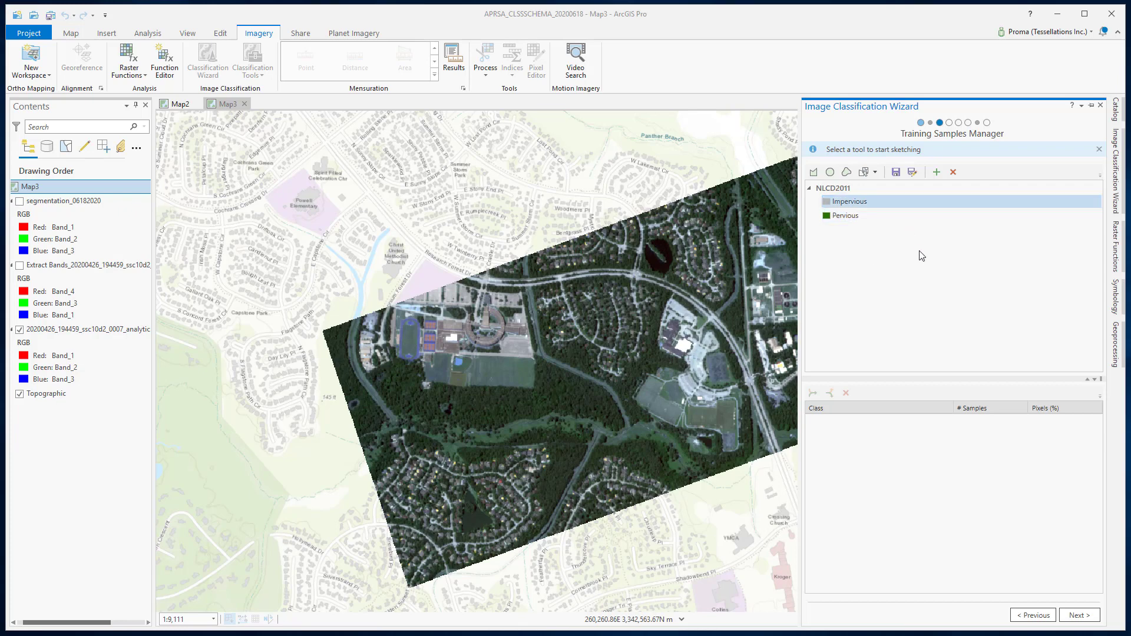
{"action": "left_click", "coordinate": [937, 172]}
{"action": "left_click", "coordinate": [872, 201]}
{"action": "type", "text": "Building"}
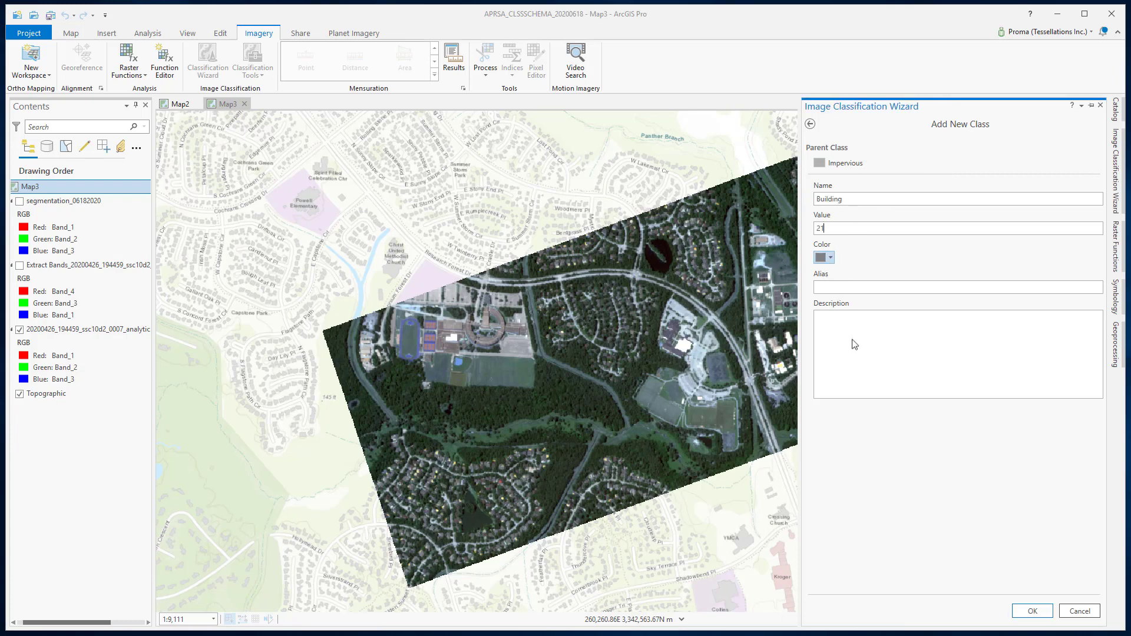
{"action": "left_click", "coordinate": [1034, 610]}
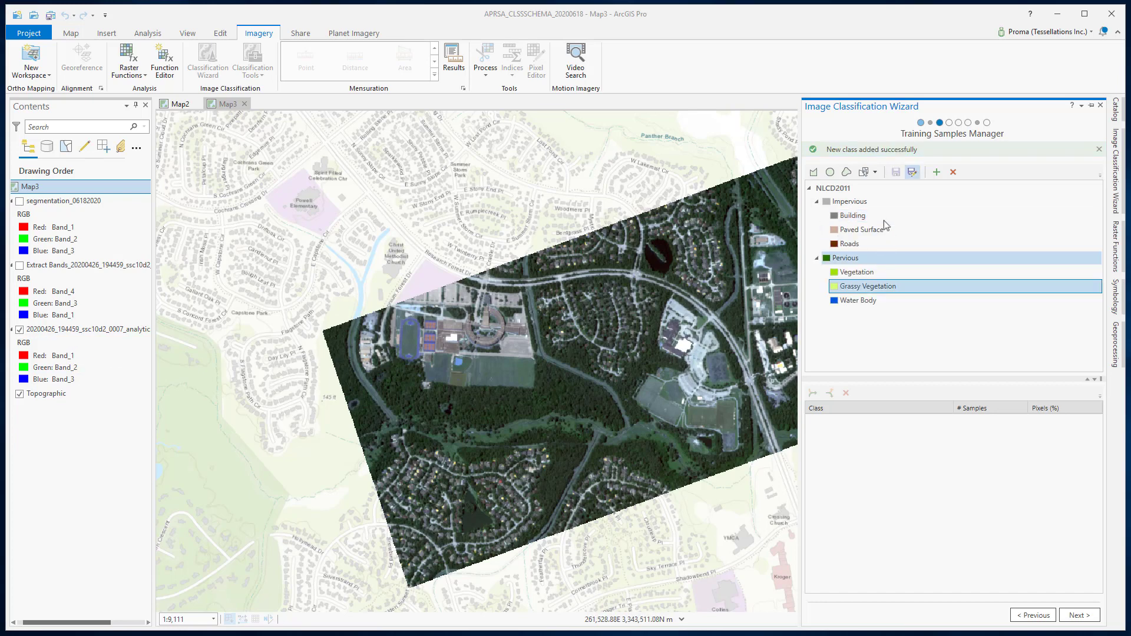
{"action": "left_click", "coordinate": [882, 201]}
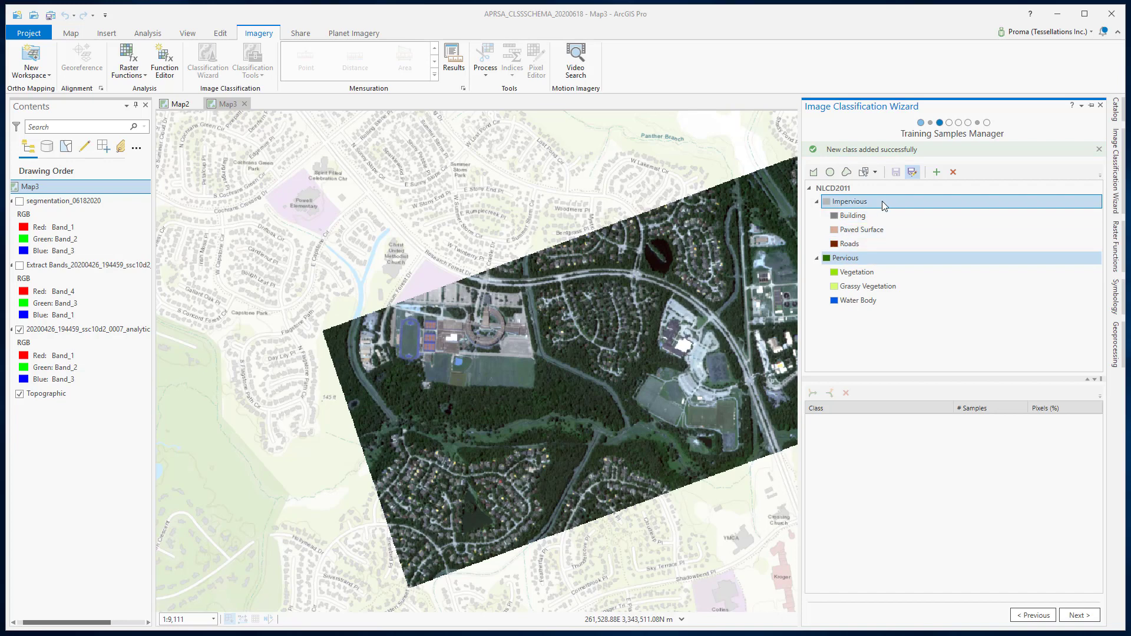
{"action": "key", "text": "Down"}
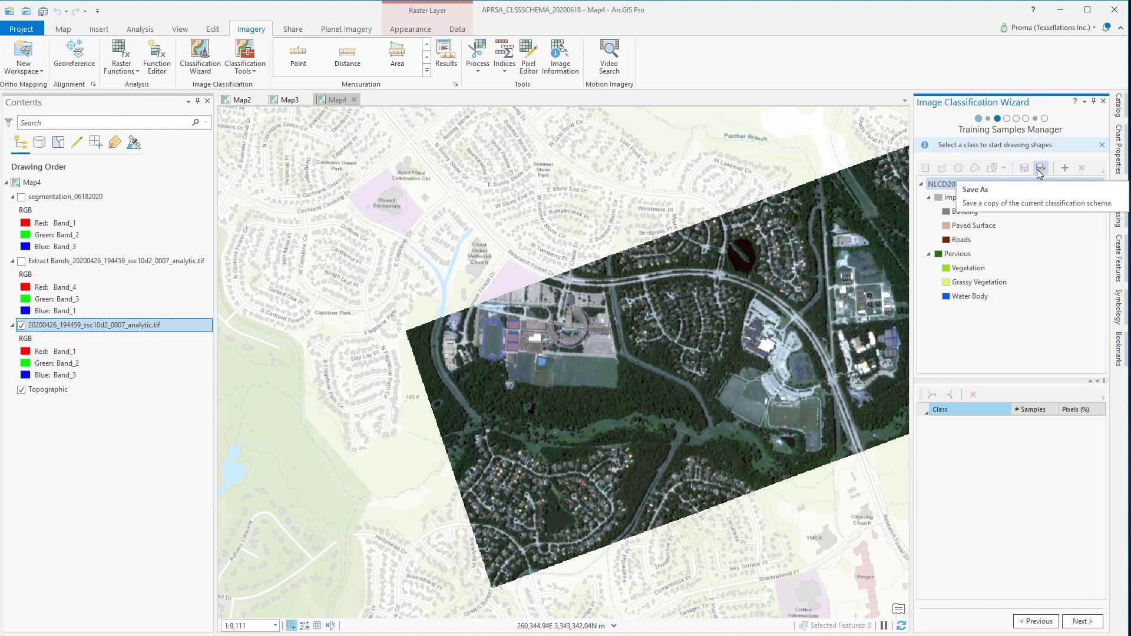
Step: Save a copy of the schema as pervious_impervious.ecs in the schema folder
{"action": "left_click", "coordinate": [1037, 169]}
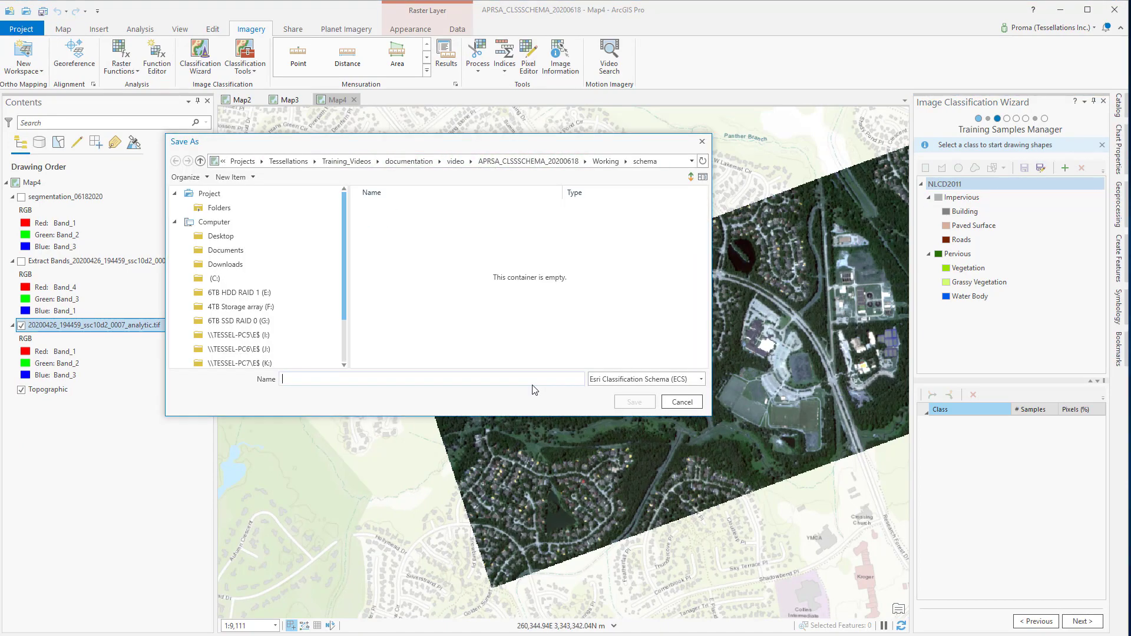
{"action": "type", "text": "pervious_impervious.ecs"}
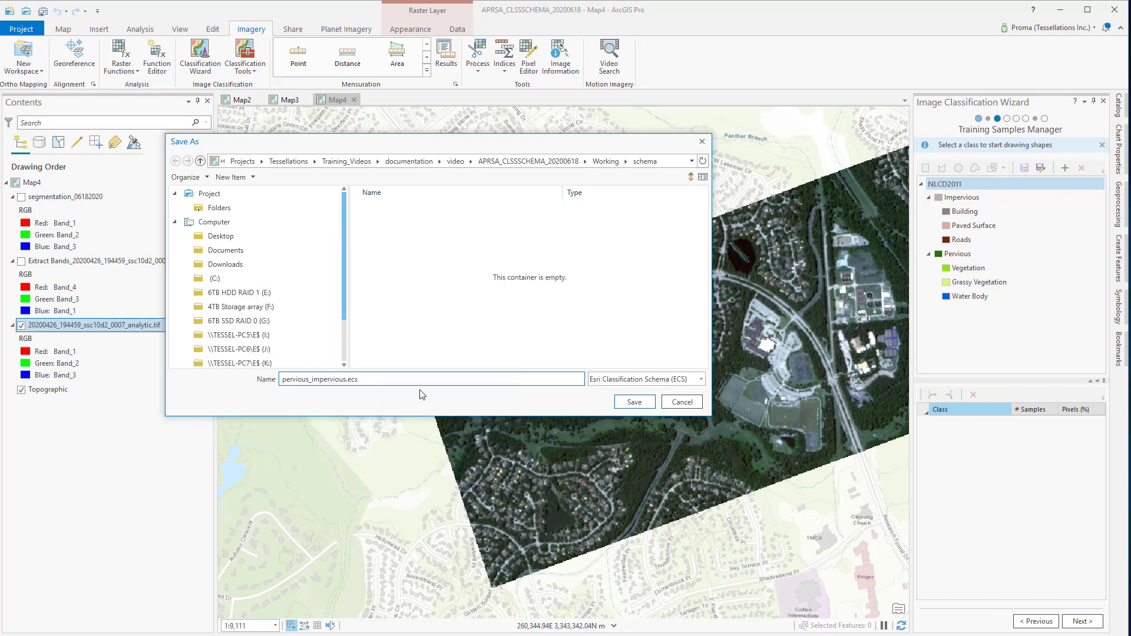
{"action": "left_click", "coordinate": [631, 402]}
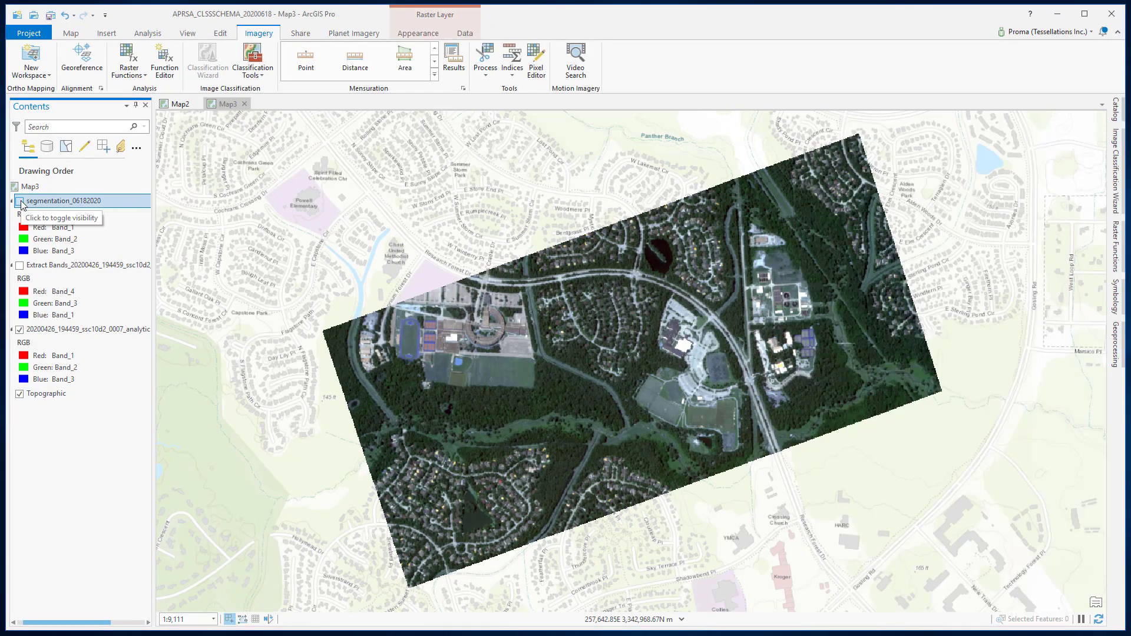
Step: Show segmentation_06182020, then select Vegetation in the samples manager and choose polygon sketching
{"action": "left_click", "coordinate": [20, 202]}
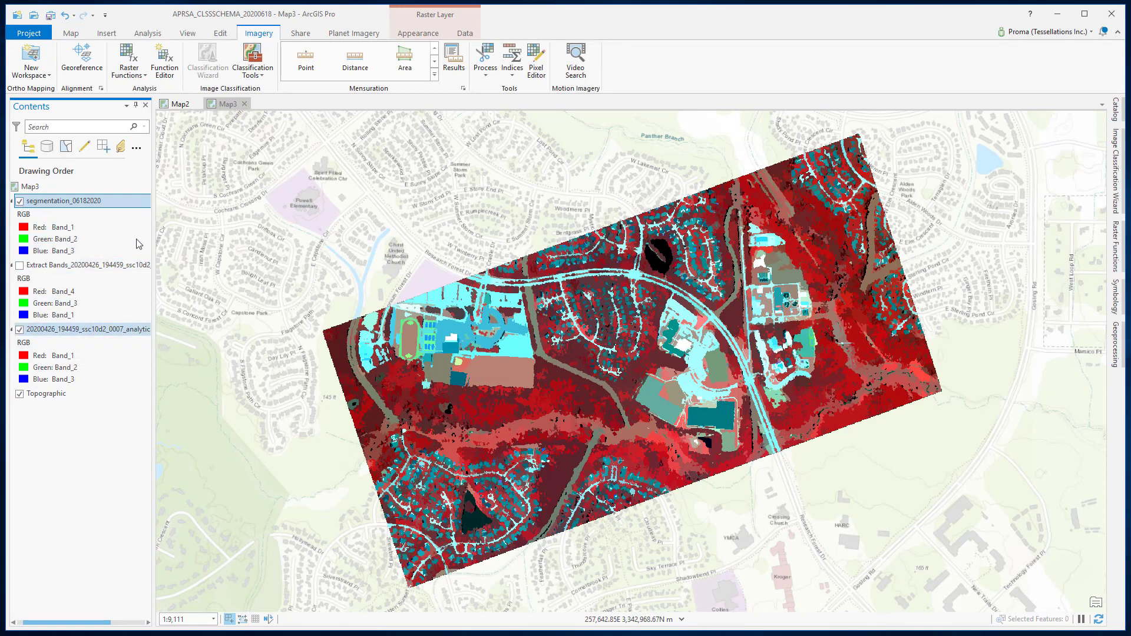
{"action": "left_click", "coordinate": [667, 402]}
{"action": "left_click_drag", "start_coordinate": [667, 403], "coordinate": [526, 400]}
{"action": "left_click", "coordinate": [1115, 171]}
{"action": "left_click", "coordinate": [960, 273]}
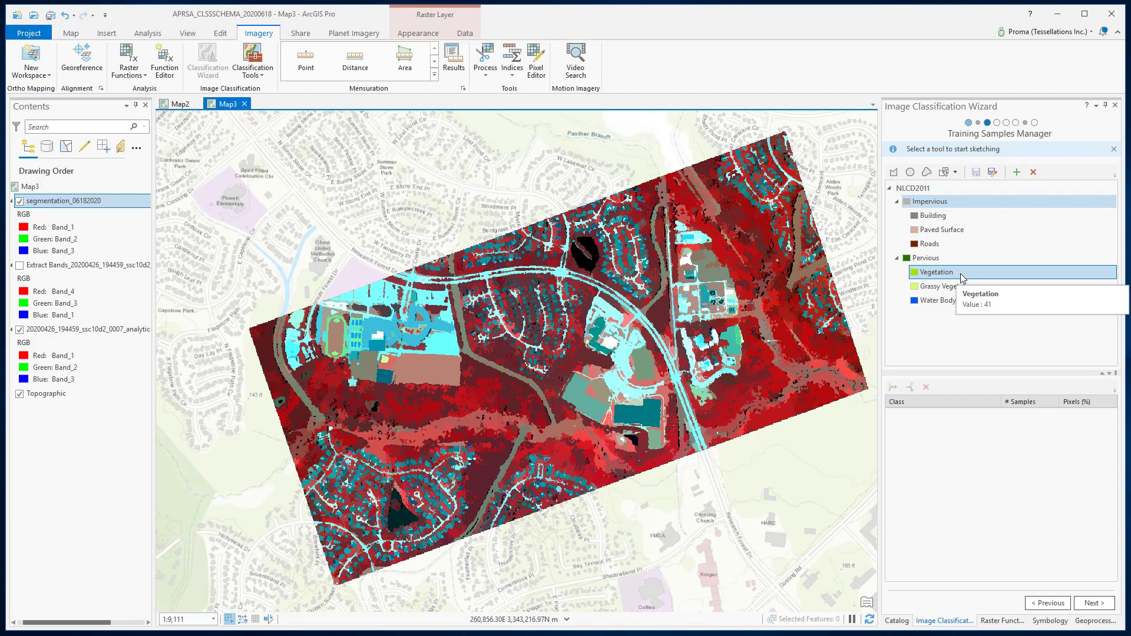
{"action": "left_click", "coordinate": [961, 274]}
{"action": "left_click", "coordinate": [893, 174]}
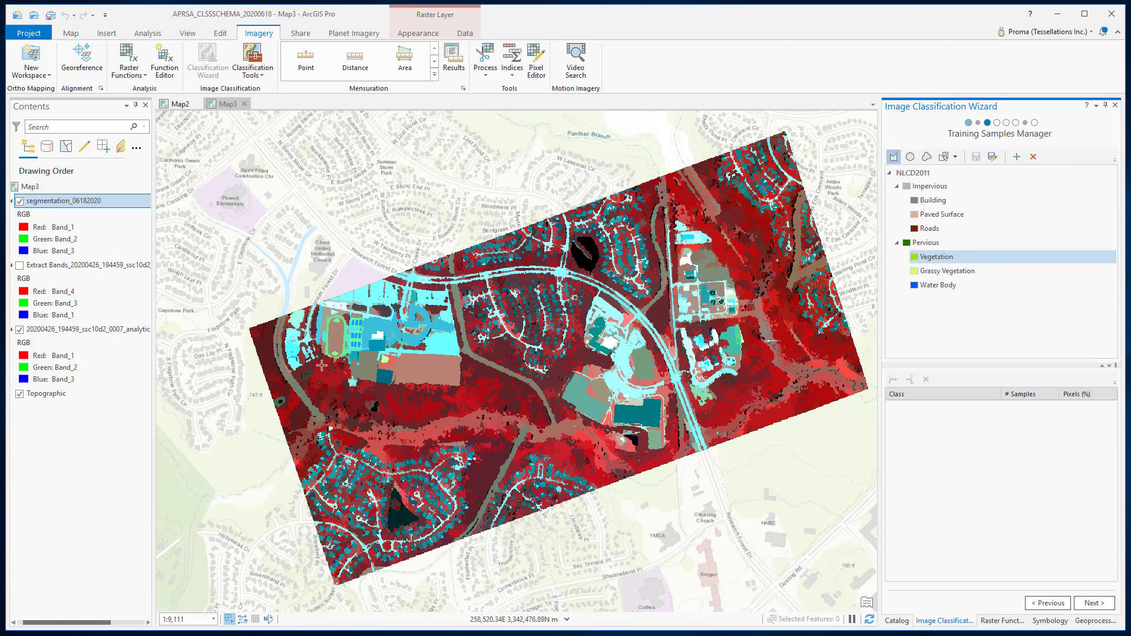
Step: Draw a four-corner Vegetation training polygon over a vegetated area
{"action": "left_click", "coordinate": [408, 399]}
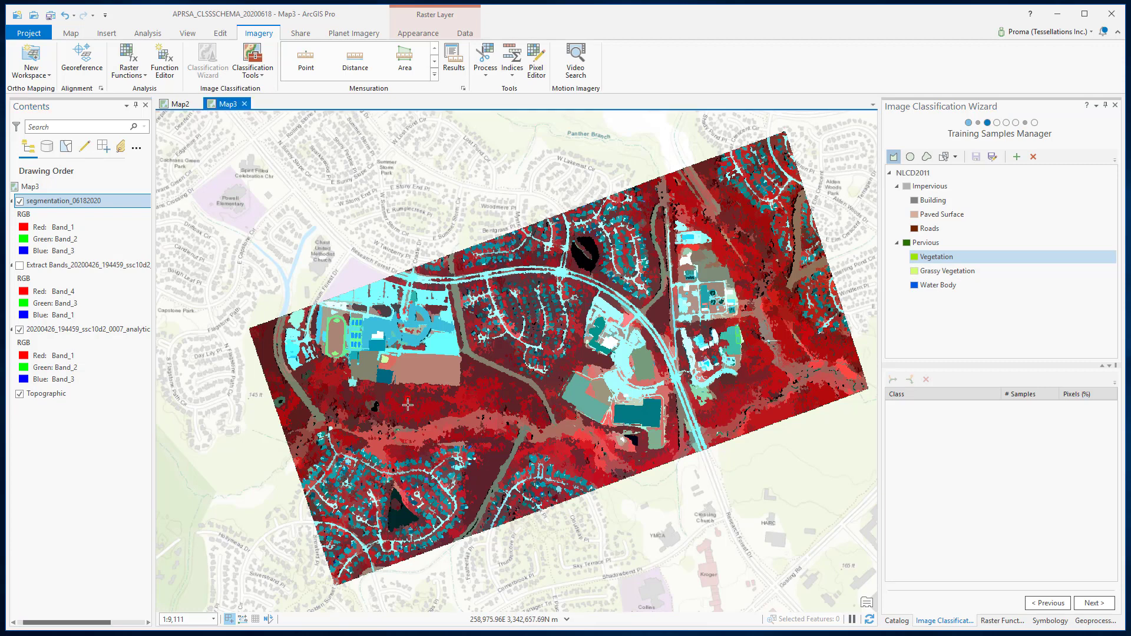
{"action": "left_click", "coordinate": [419, 400]}
{"action": "left_click", "coordinate": [418, 414]}
{"action": "double_click", "coordinate": [407, 416]}
Step: Check the new sample's row: 1 sample, 3109 pixels, 100.00% share
{"action": "left_click", "coordinate": [930, 410]}
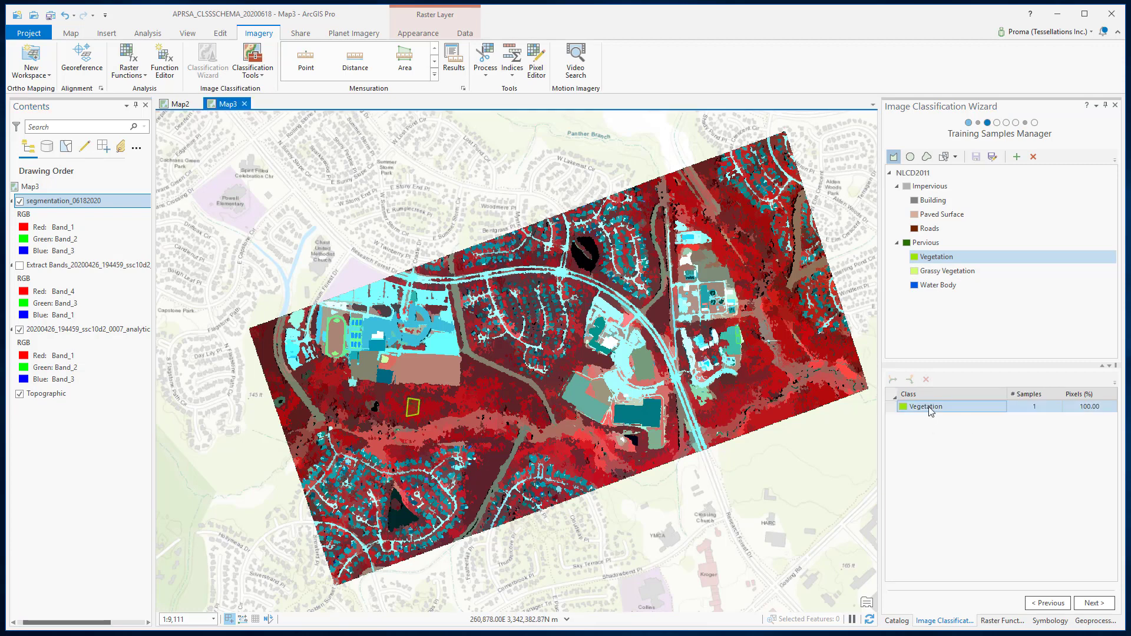
{"action": "left_click", "coordinate": [930, 410]}
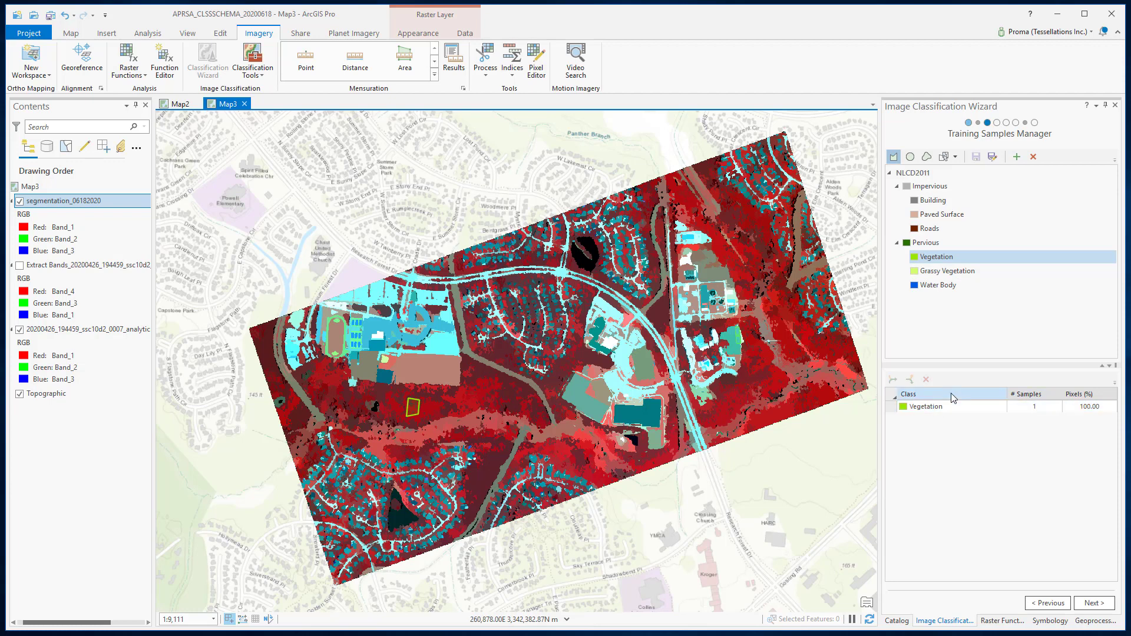
{"action": "left_click", "coordinate": [1036, 405]}
{"action": "left_click", "coordinate": [1092, 407]}
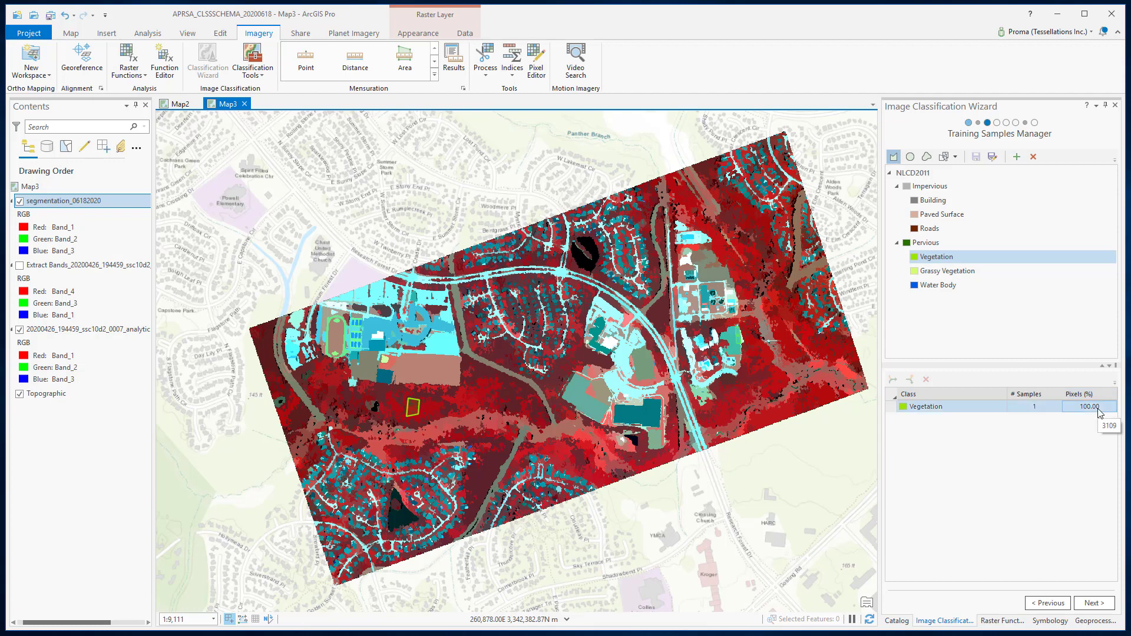
{"action": "left_click", "coordinate": [1083, 469]}
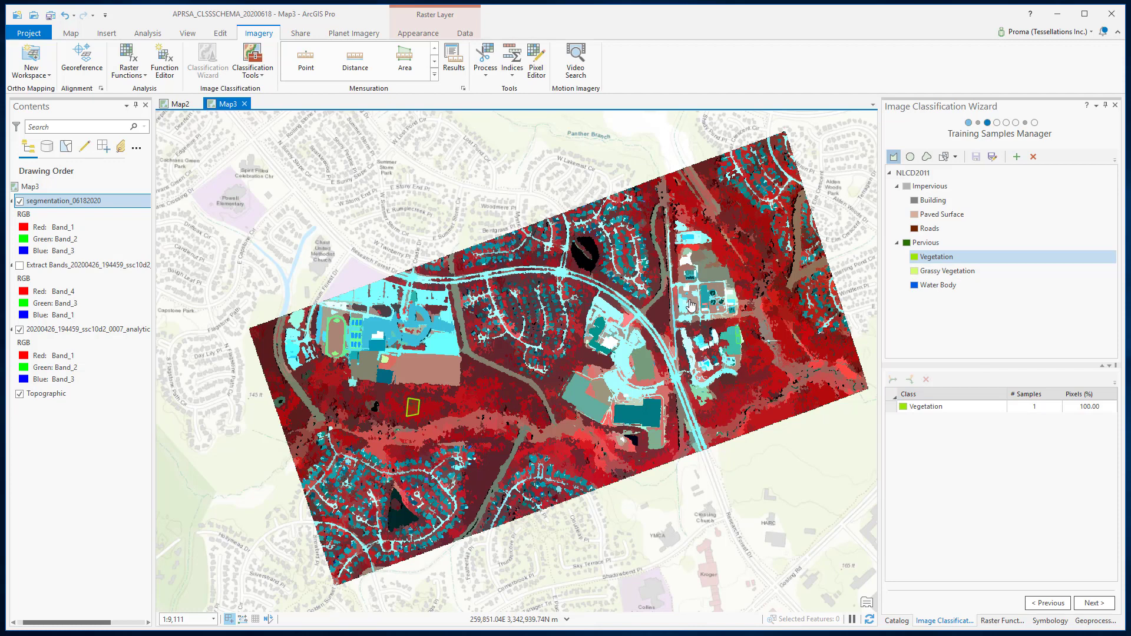
Step: Select all 31 Vegetation samples and collapse them into one Vegetation entry
{"action": "mouse_move", "coordinate": [580, 341]}
{"action": "left_mouse_down"}
{"action": "mouse_move", "coordinate": [509, 352]}
{"action": "mouse_move", "coordinate": [572, 349]}
{"action": "left_mouse_up"}
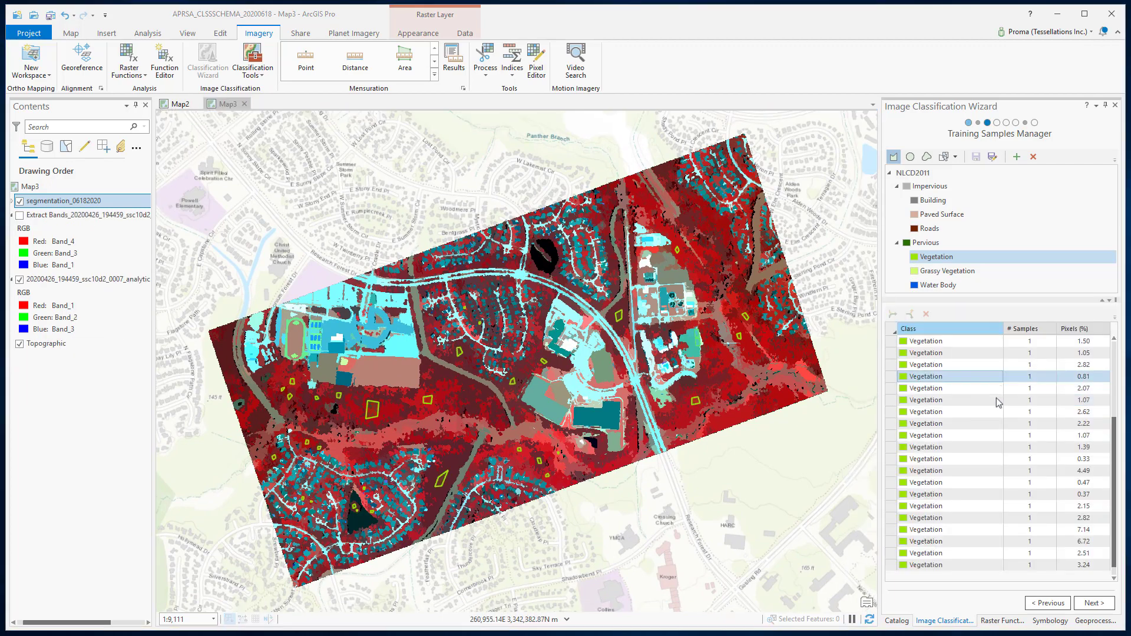
{"action": "scroll", "coordinate": [1001, 436], "scroll_direction": "down", "scroll_amount": 1}
{"action": "left_click", "coordinate": [1005, 470]}
{"action": "scroll", "coordinate": [1004, 465], "scroll_direction": "up", "scroll_amount": 4}
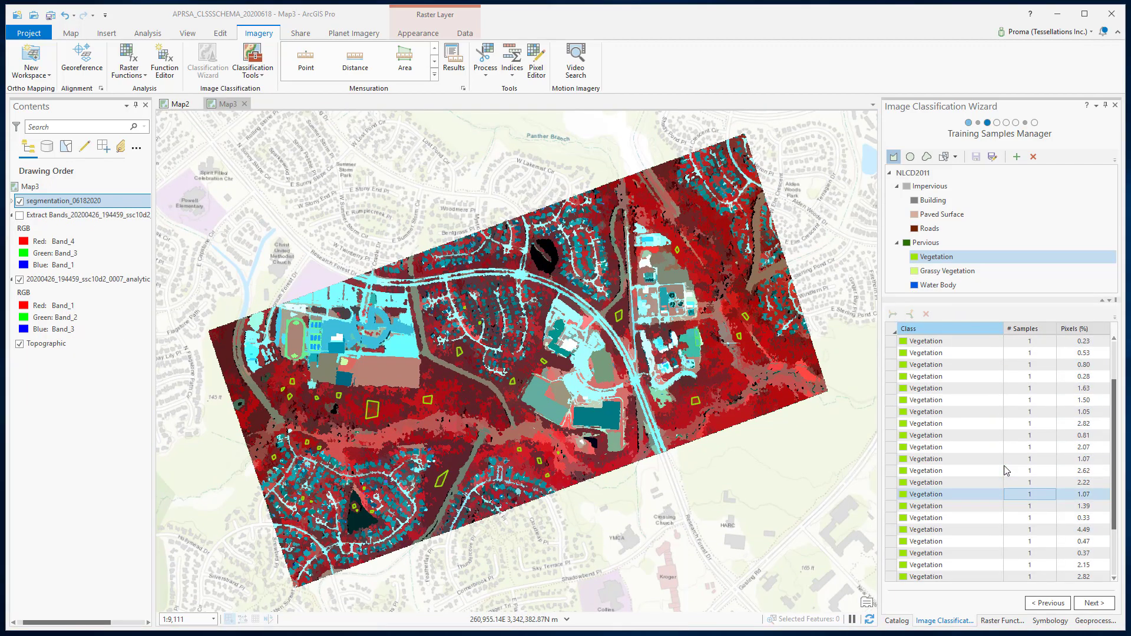
{"action": "left_click", "coordinate": [895, 346]}
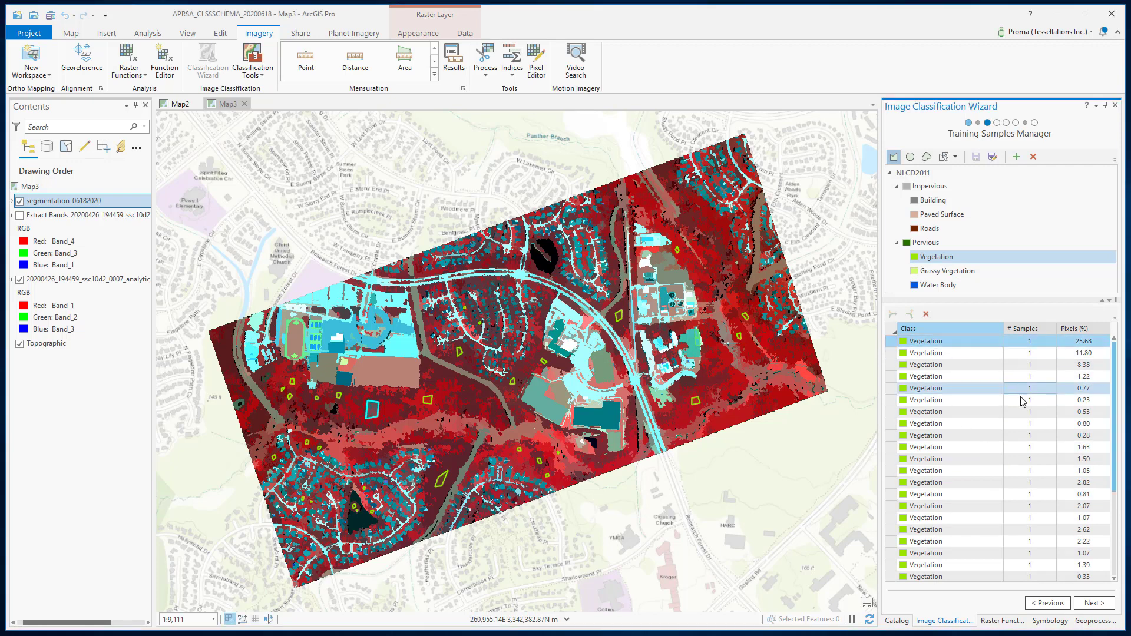
{"action": "key", "text": "ctrl+a"}
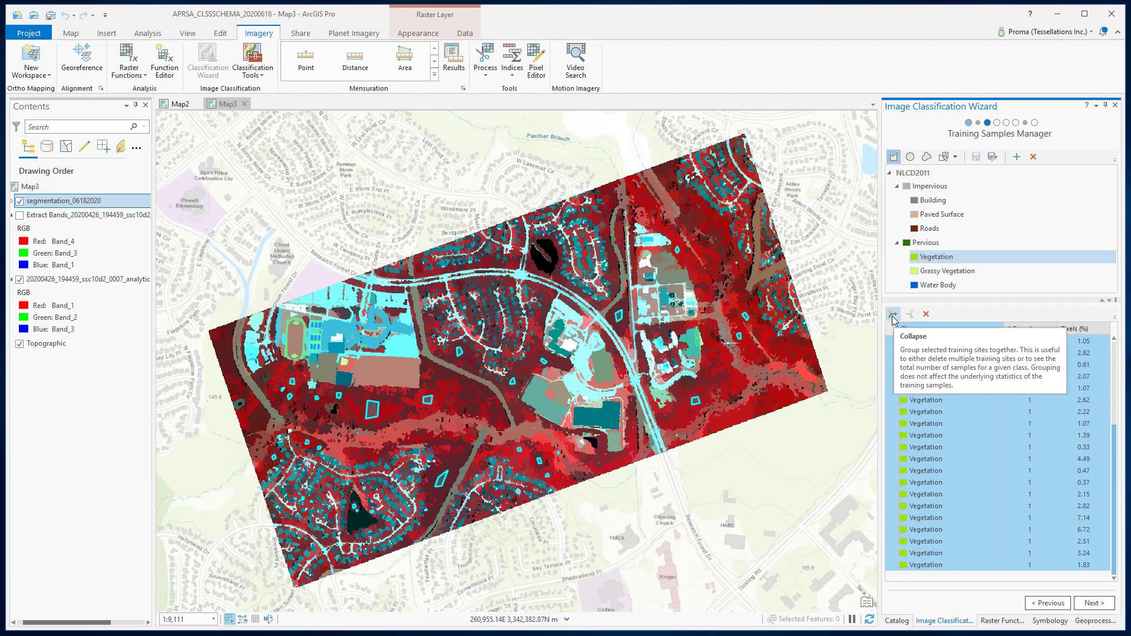
{"action": "left_click", "coordinate": [893, 317]}
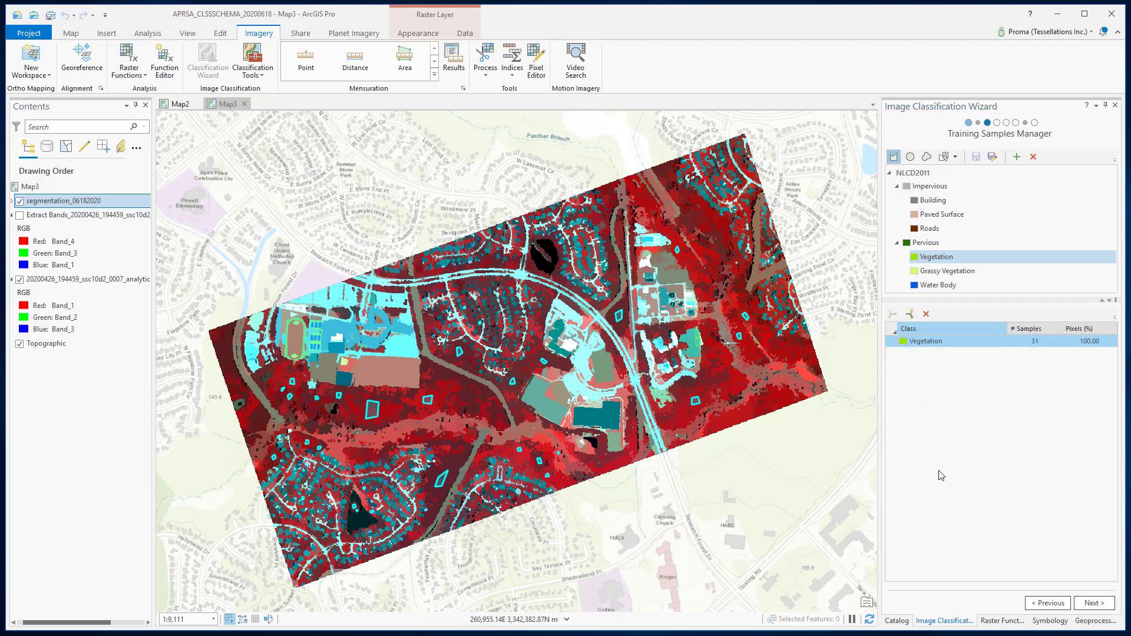
{"action": "left_click", "coordinate": [996, 358]}
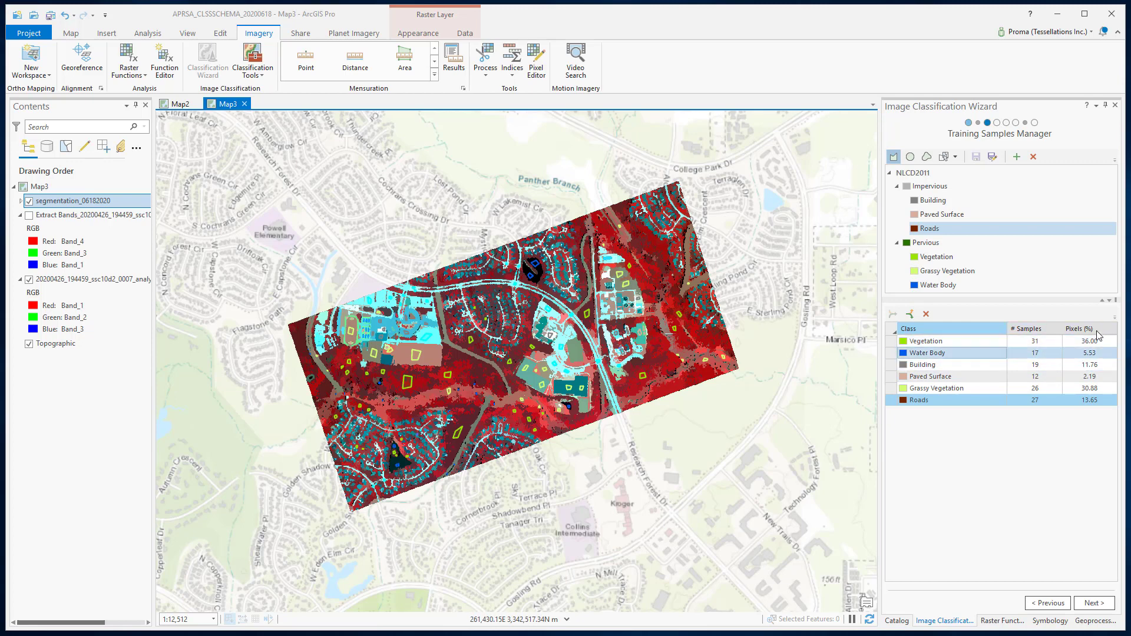
Step: Use a control at the top of the Training Samples Manager
{"action": "left_click", "coordinate": [993, 157]}
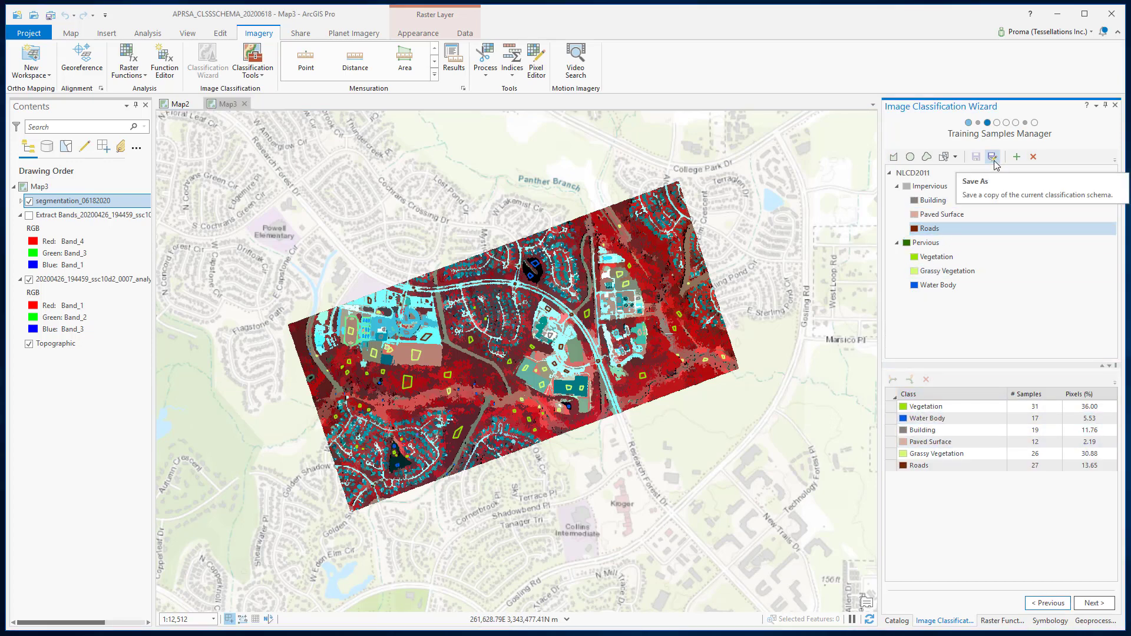
{"action": "left_click", "coordinate": [979, 200]}
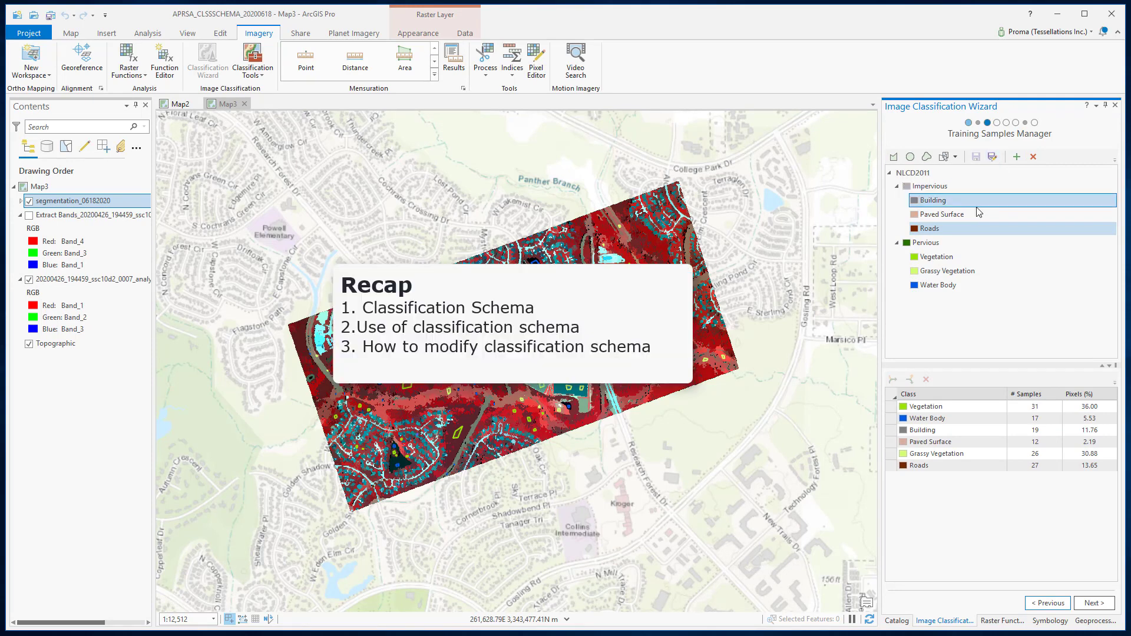